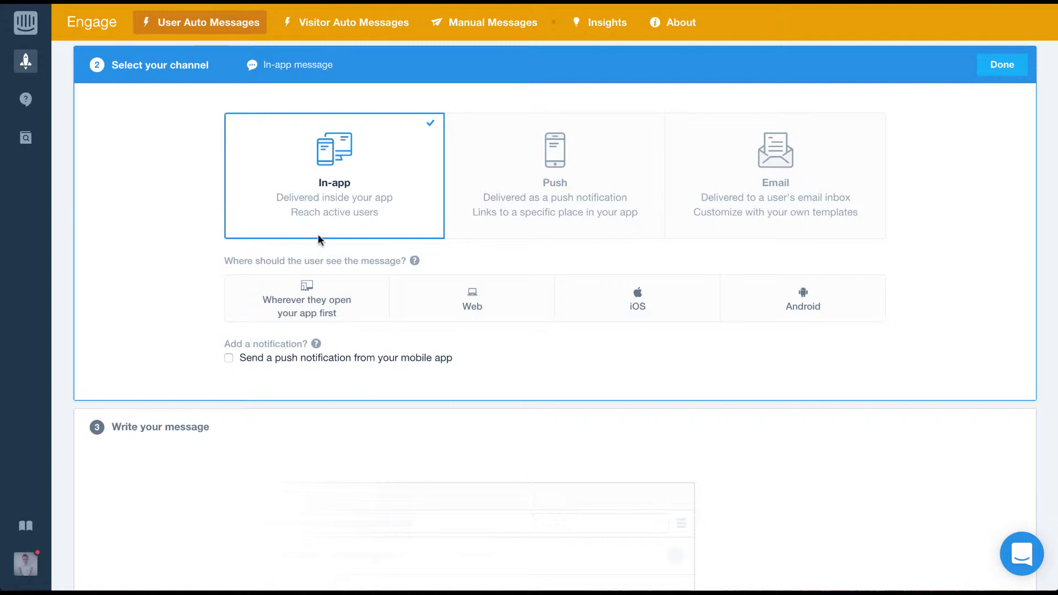
# Step: Choose 'Wherever they open your app first' as where the in-app message appears
pyautogui.click(346, 315)
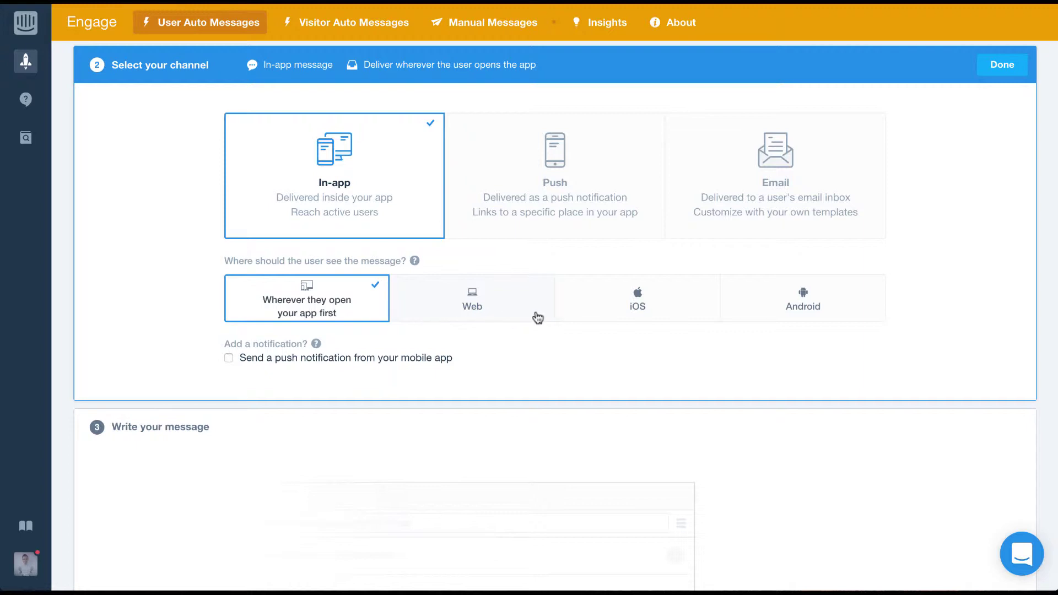
# Step: Try iOS, Android and Web, then limit the Web message to the homepage URL
pyautogui.click(456, 314)
pyautogui.click(601, 306)
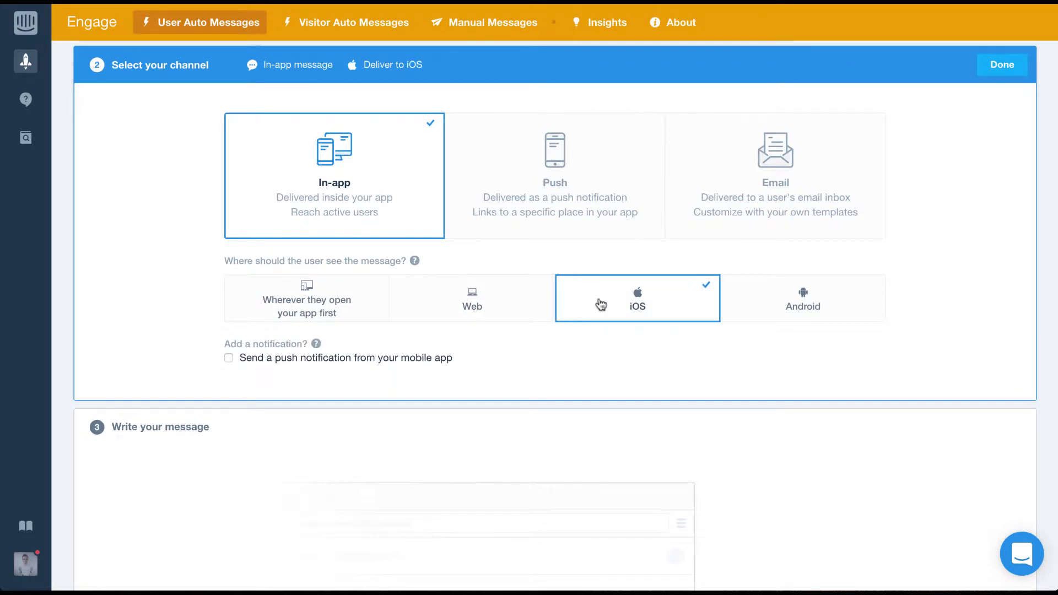
pyautogui.click(748, 314)
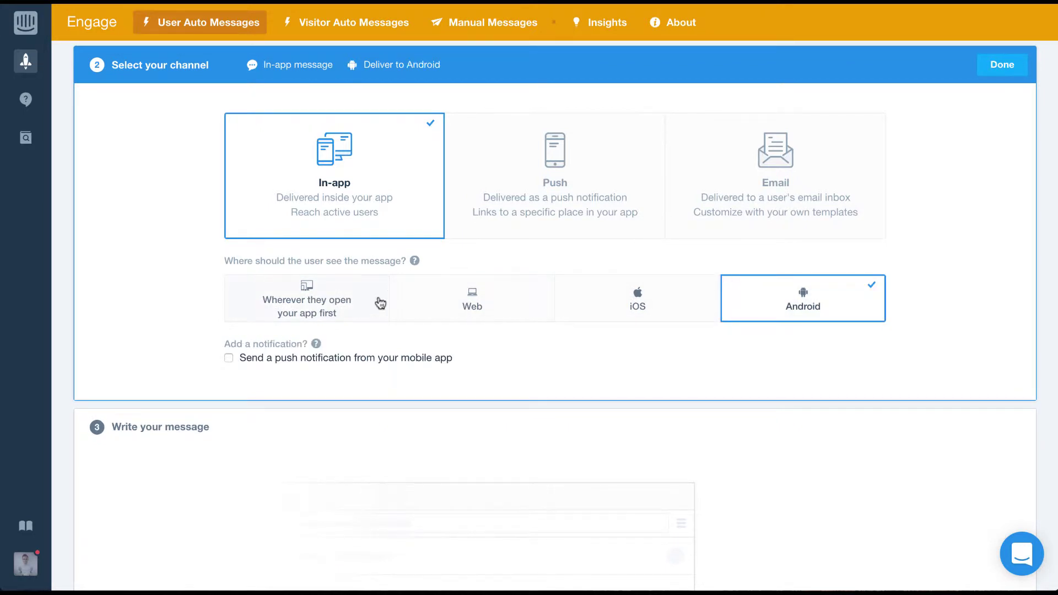
pyautogui.click(422, 312)
pyautogui.scroll(-2, 417, 308)
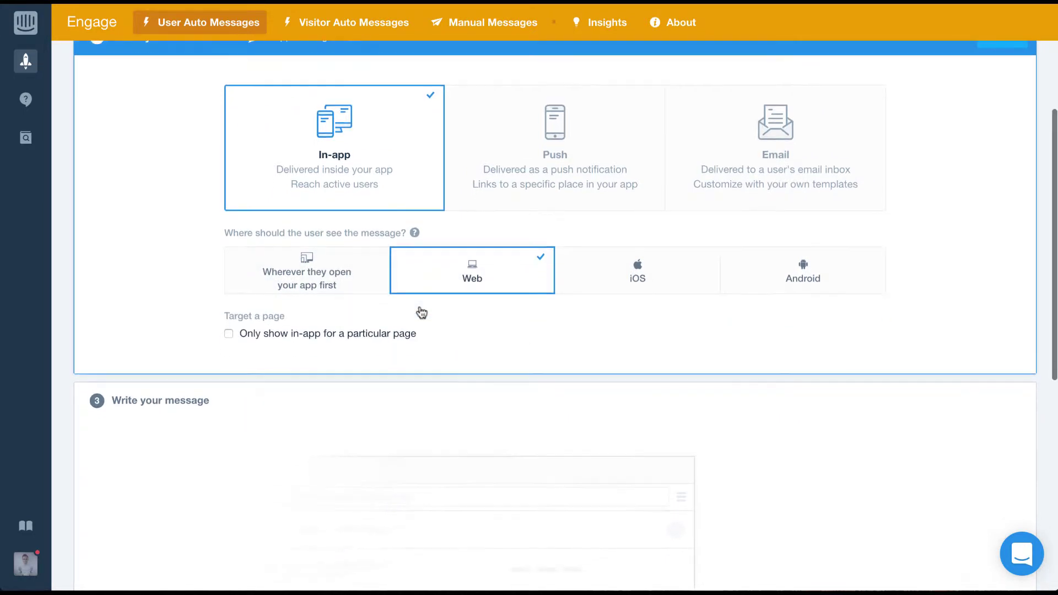
pyautogui.click(369, 302)
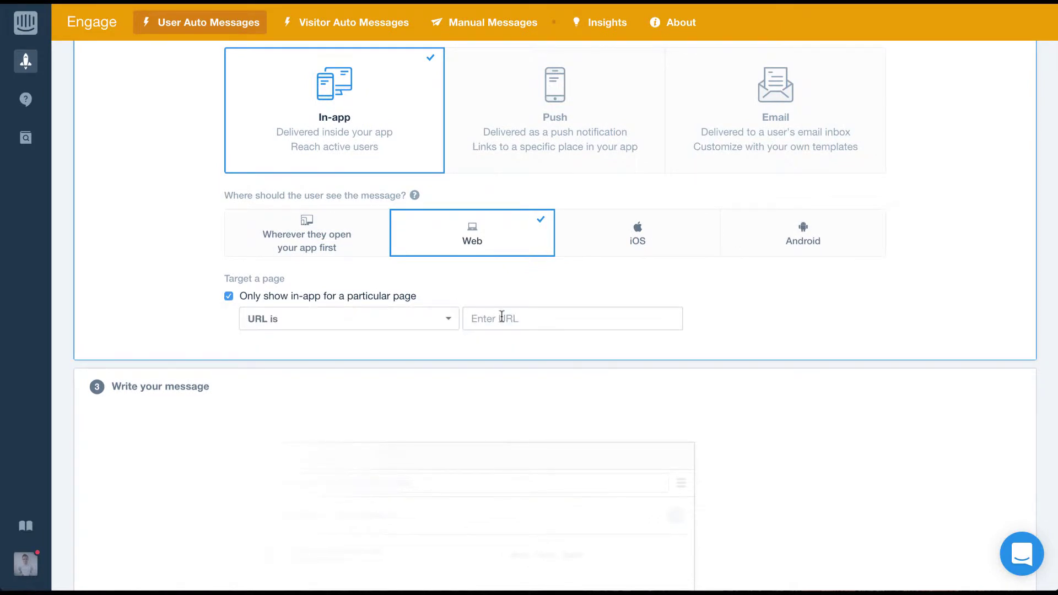
pyautogui.click(475, 318)
pyautogui.write('home')
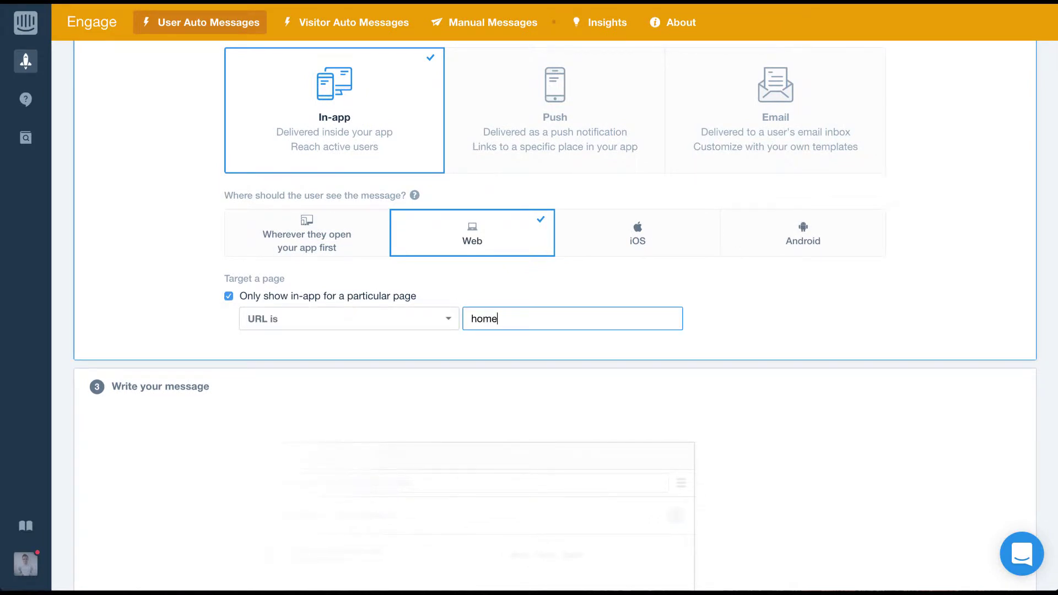
pyautogui.write('page')
# Step: Keep iOS delivery after trying Android, with the mobile push notification toggled off
pyautogui.click(618, 247)
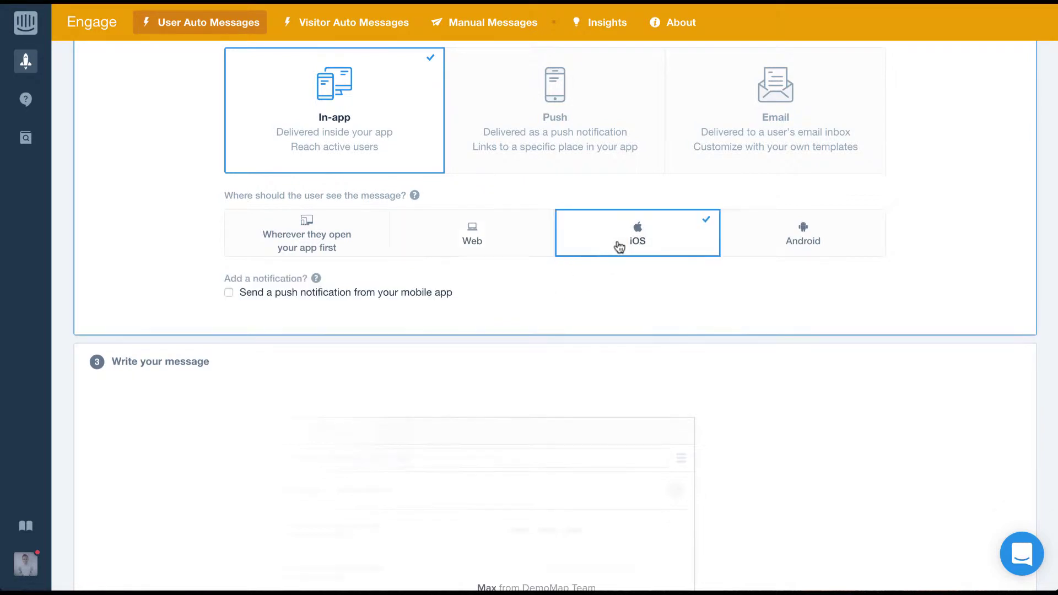
pyautogui.click(377, 291)
pyautogui.click(754, 228)
pyautogui.click(664, 228)
pyautogui.click(393, 290)
pyautogui.scroll(1, 392, 291)
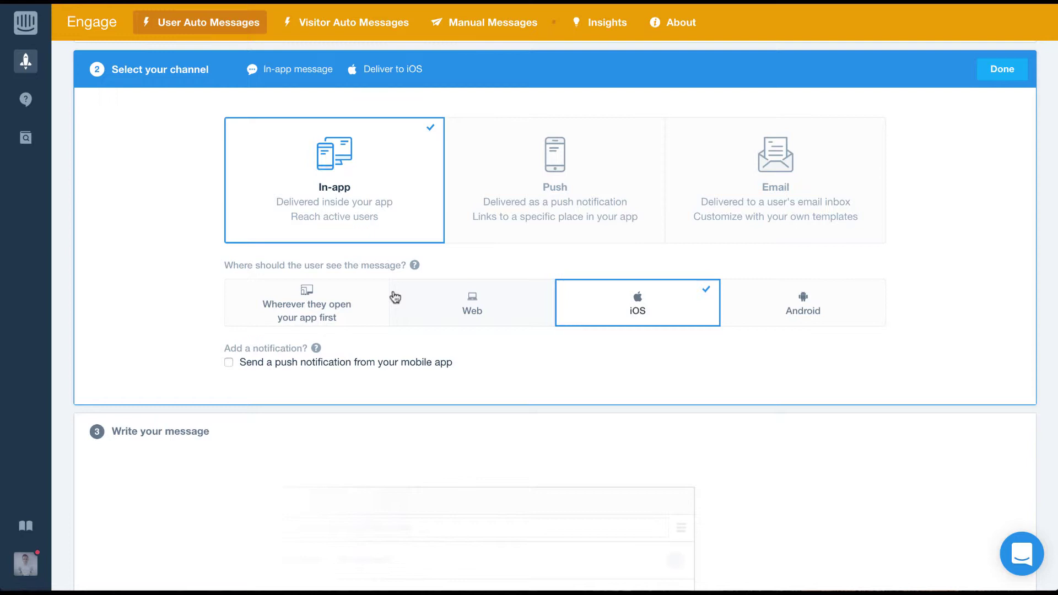
pyautogui.scroll(1, 395, 297)
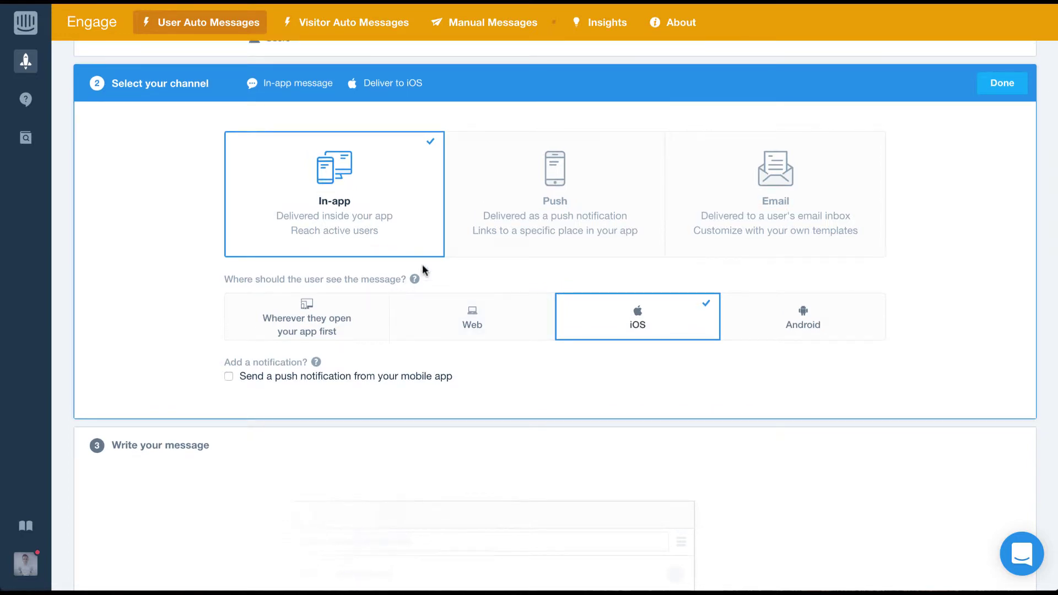
# Step: Switch to Push and visit its iOS and Android URI fields in Write your message
pyautogui.click(546, 234)
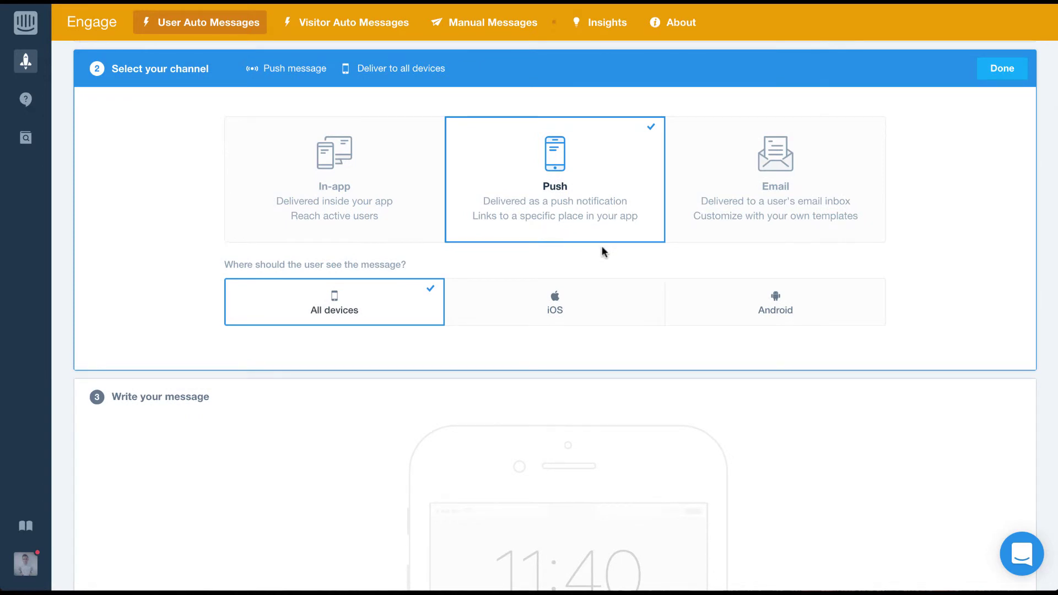
pyautogui.scroll(-2, 602, 251)
pyautogui.click(409, 394)
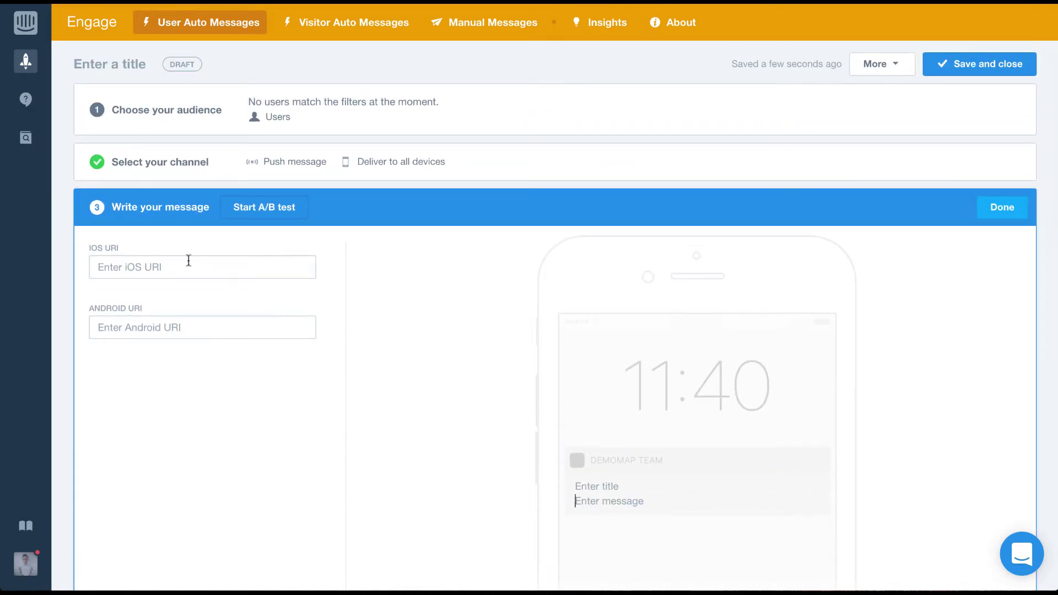
pyautogui.click(188, 261)
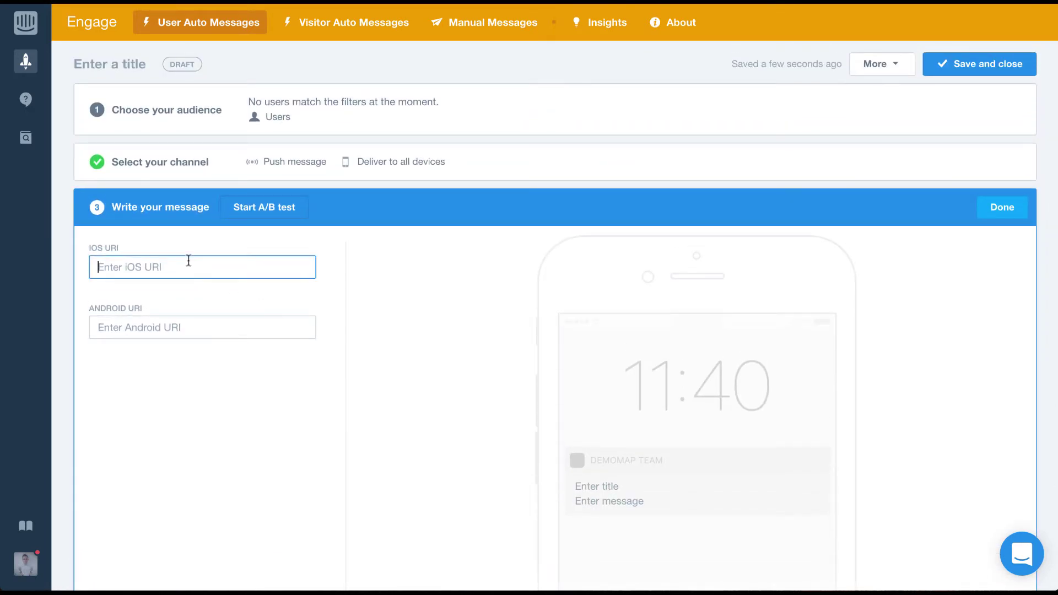
pyautogui.click(177, 325)
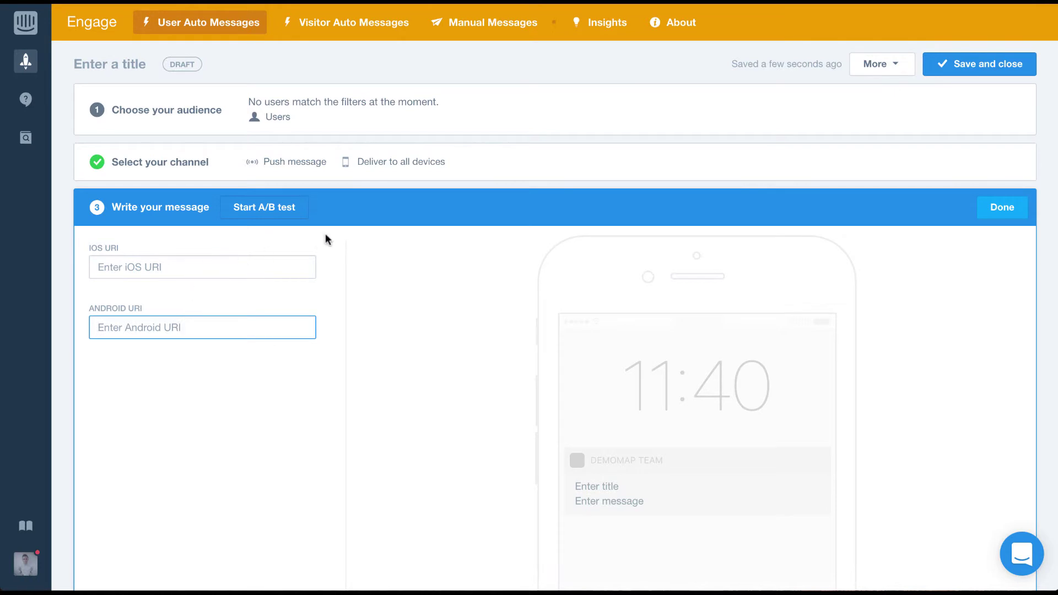
pyautogui.click(485, 173)
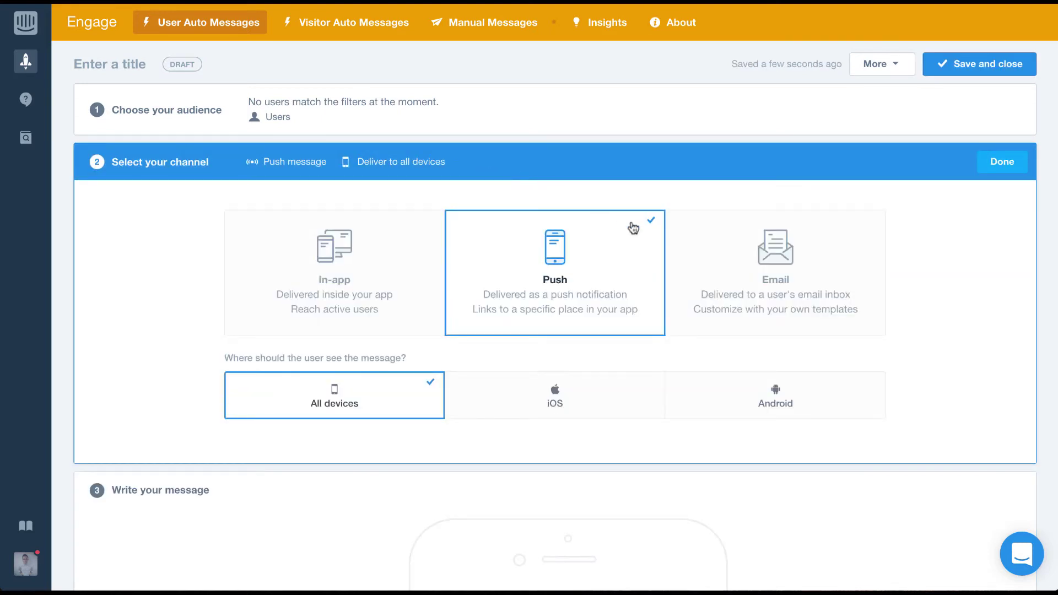
# Step: Select Email, preview its message editor, then return to channel selection
pyautogui.click(720, 260)
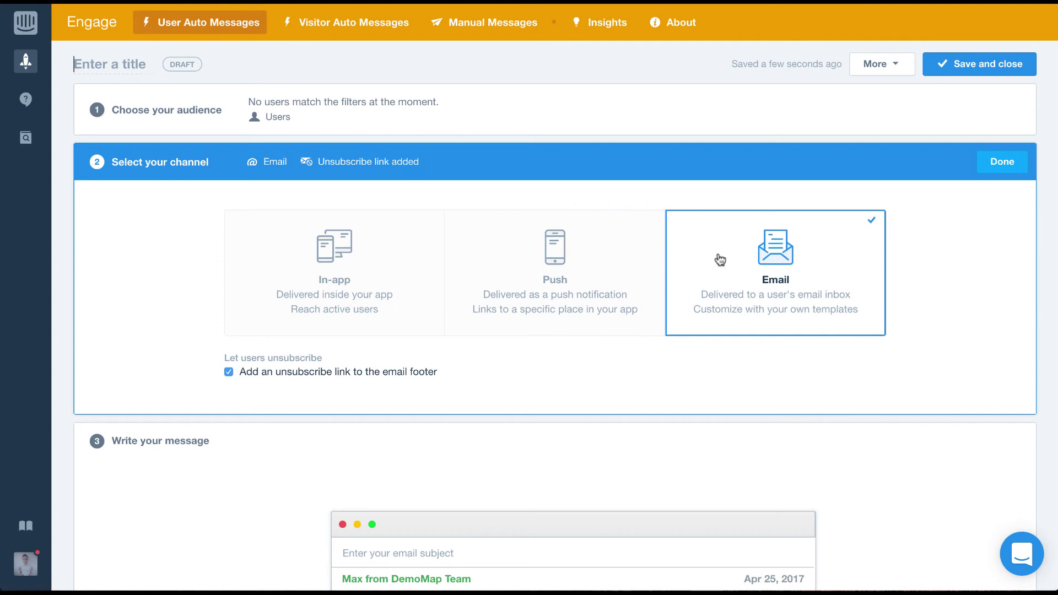
pyautogui.scroll(-5, 720, 260)
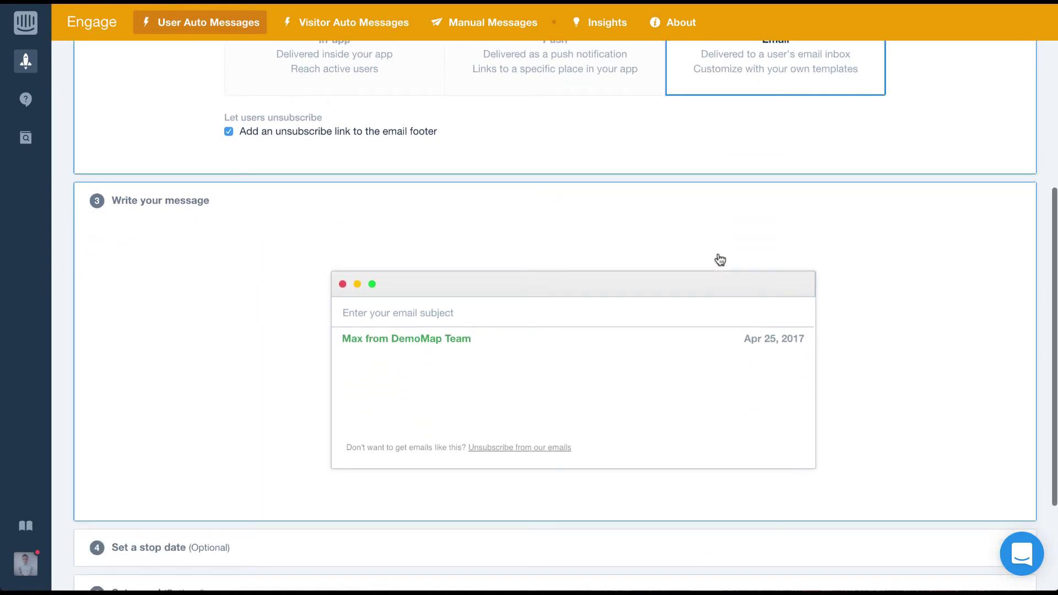
pyautogui.scroll(-3, 304, 376)
pyautogui.click(305, 370)
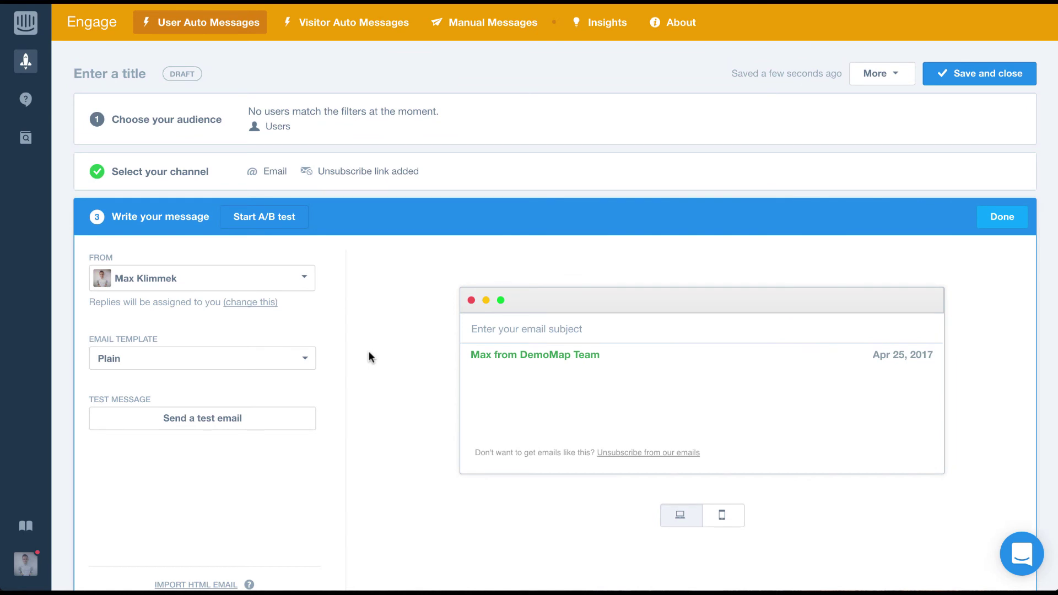
pyautogui.click(441, 181)
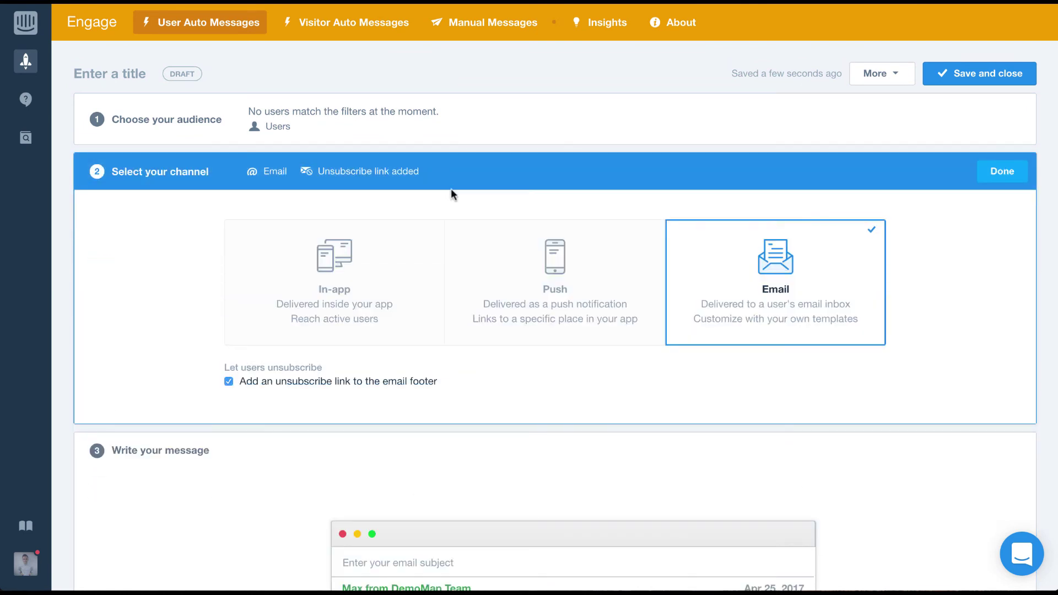